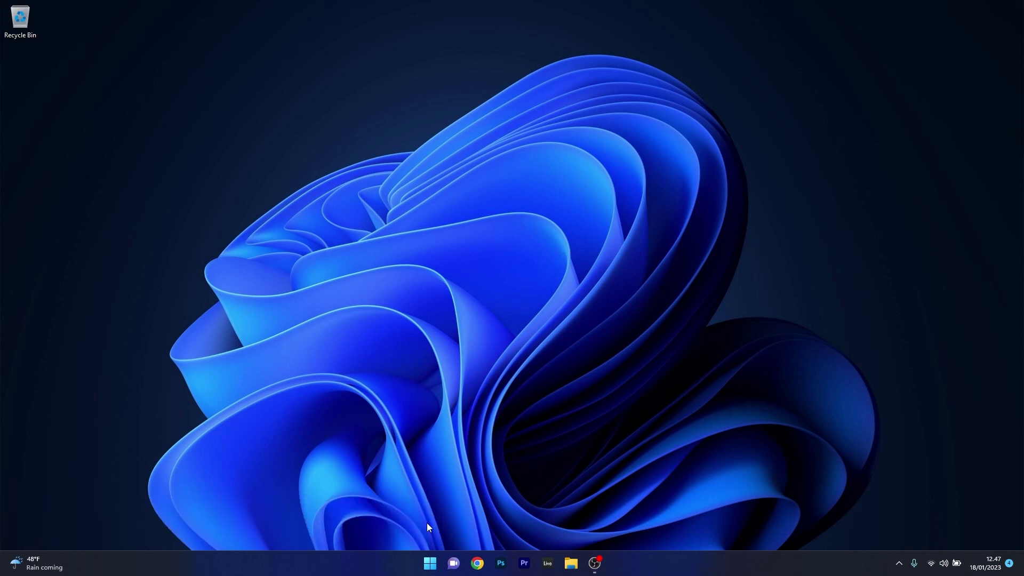
Step: Open Device Manager from the Win+X menu and centre its window
right_click(429, 564)
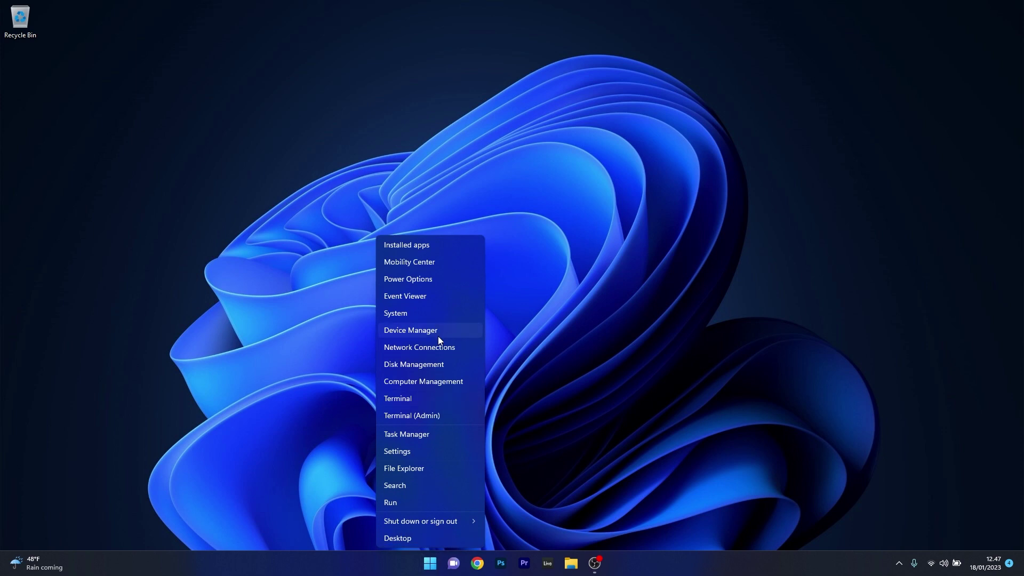
click(466, 336)
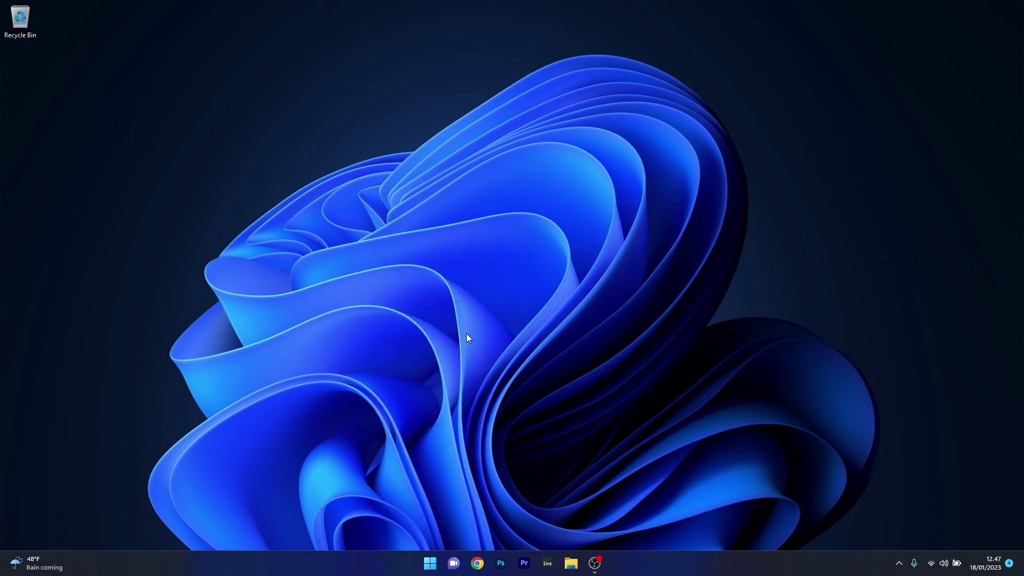
drag(237, 75, 485, 125)
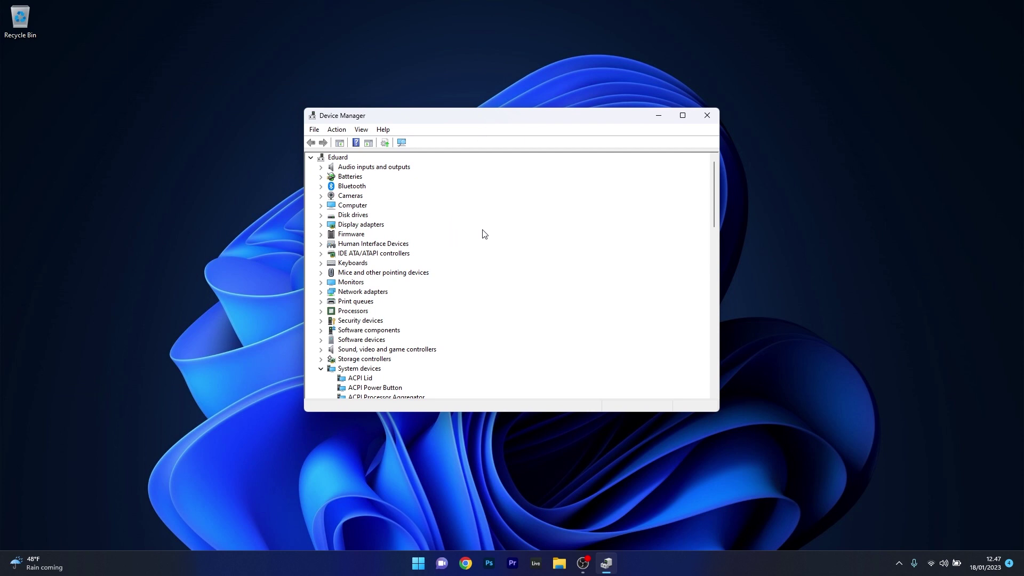
Step: Uninstall the NVIDIA GeForce RTX 2060 display adapter, also removing its driver
click(323, 225)
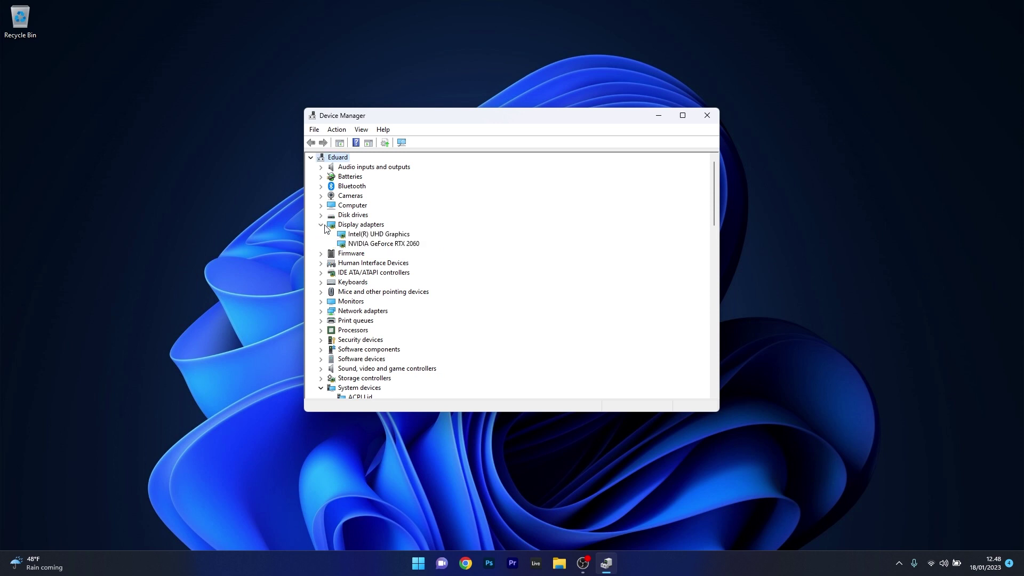
right_click(392, 246)
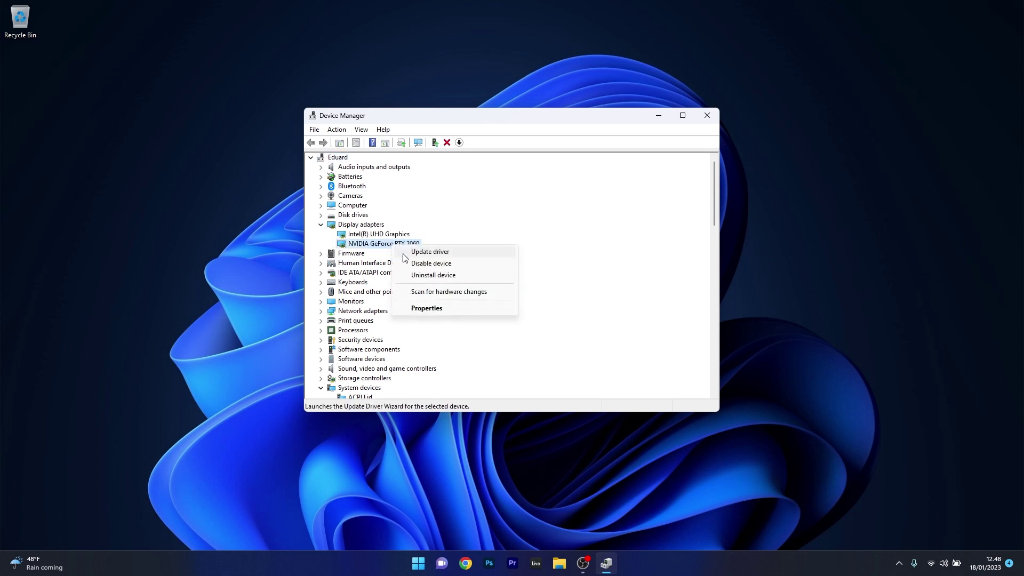
click(476, 281)
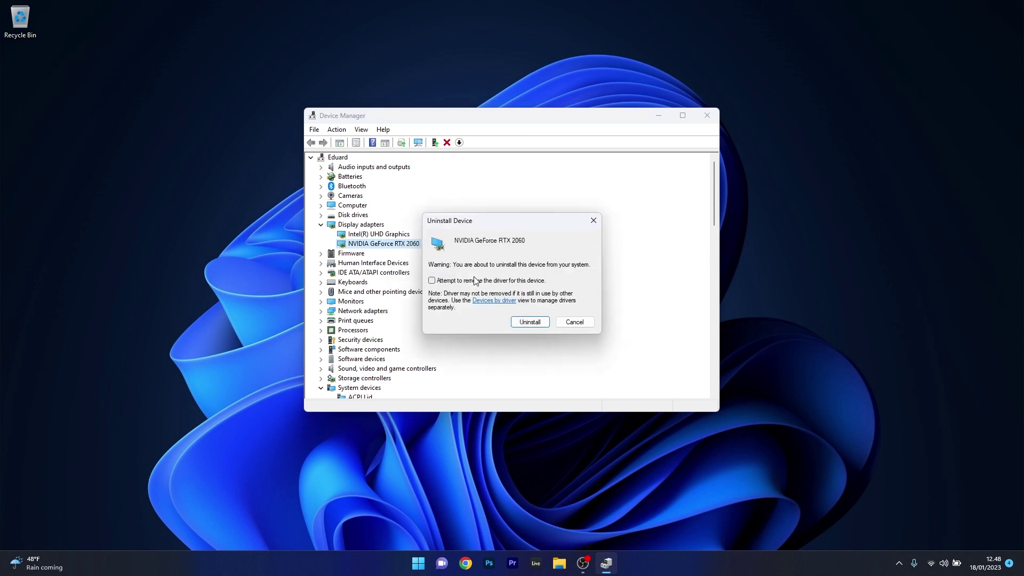
click(432, 281)
click(533, 322)
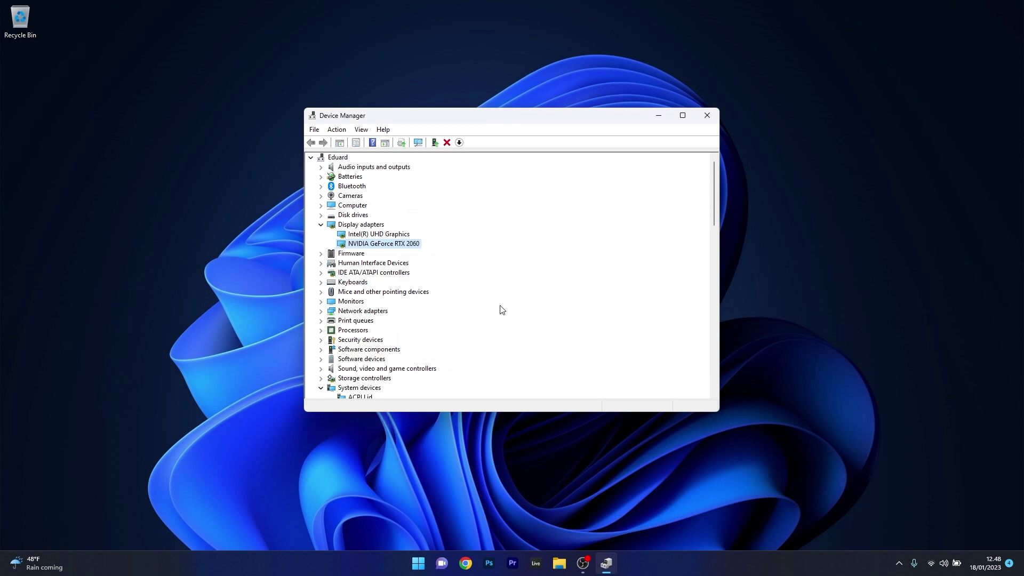
Step: Search automatically for an NVIDIA GeForce RTX 2060 driver update, then close Device Manager
right_click(389, 248)
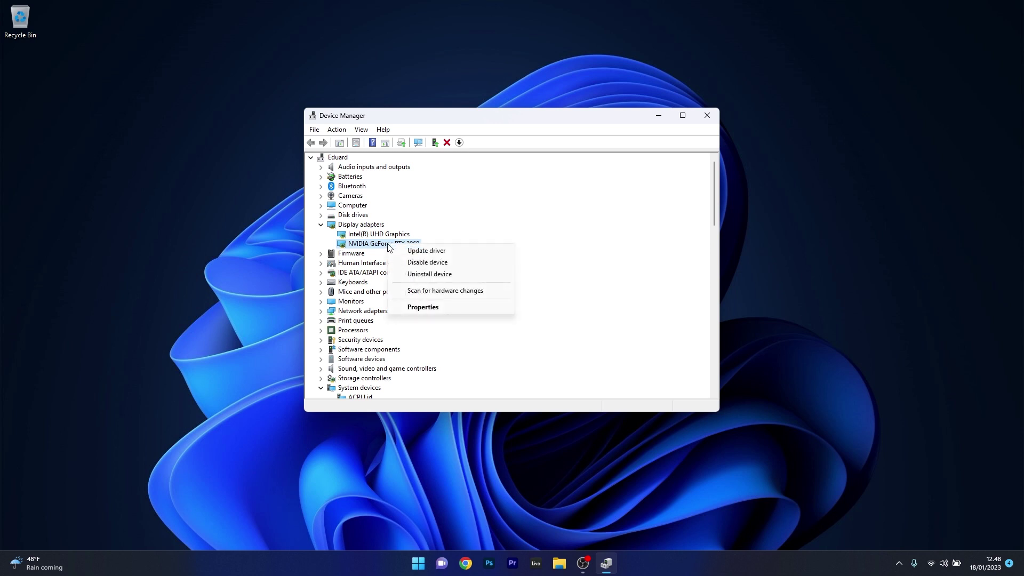
click(477, 257)
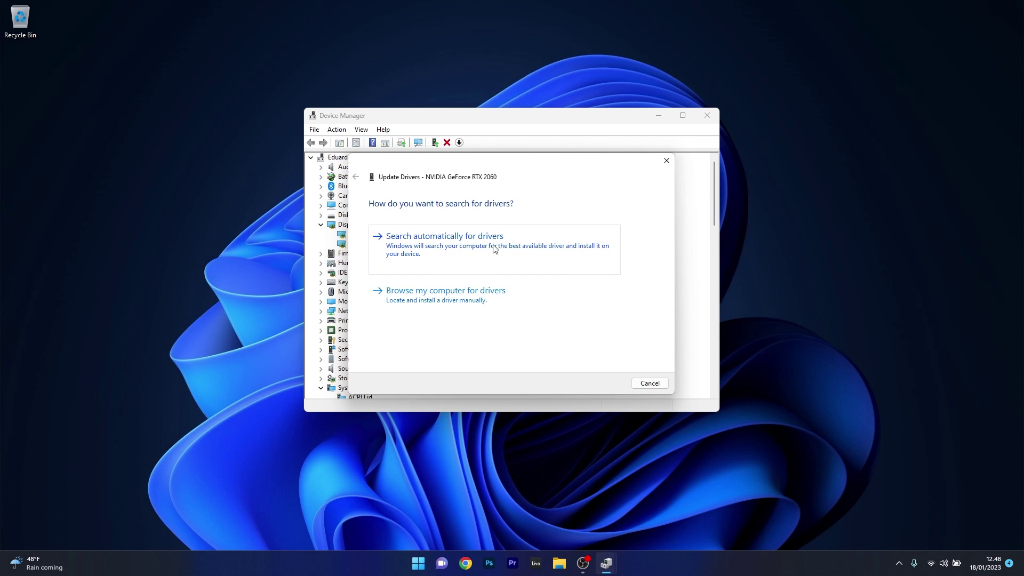
click(526, 258)
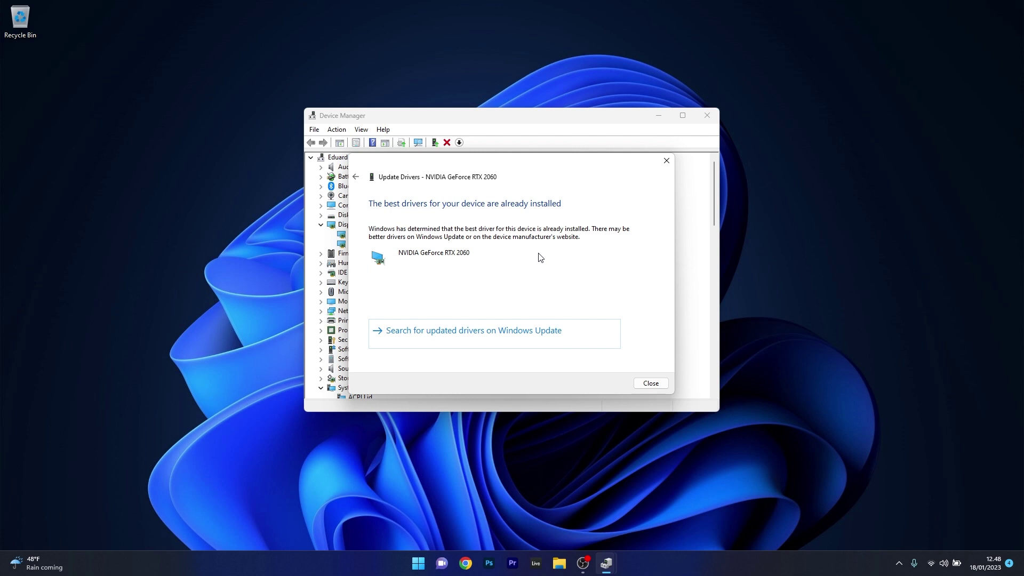
click(666, 161)
click(709, 117)
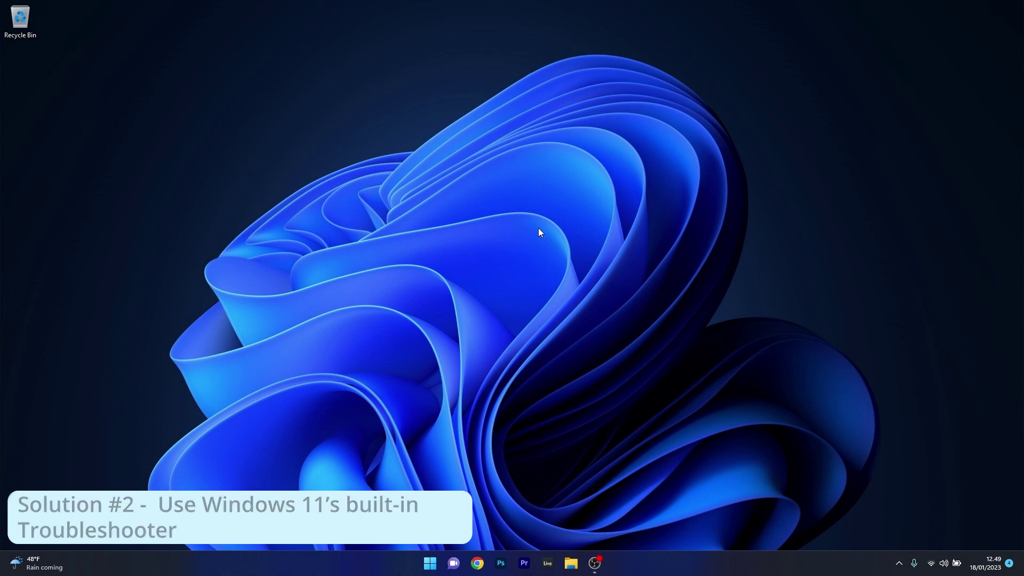
click(427, 561)
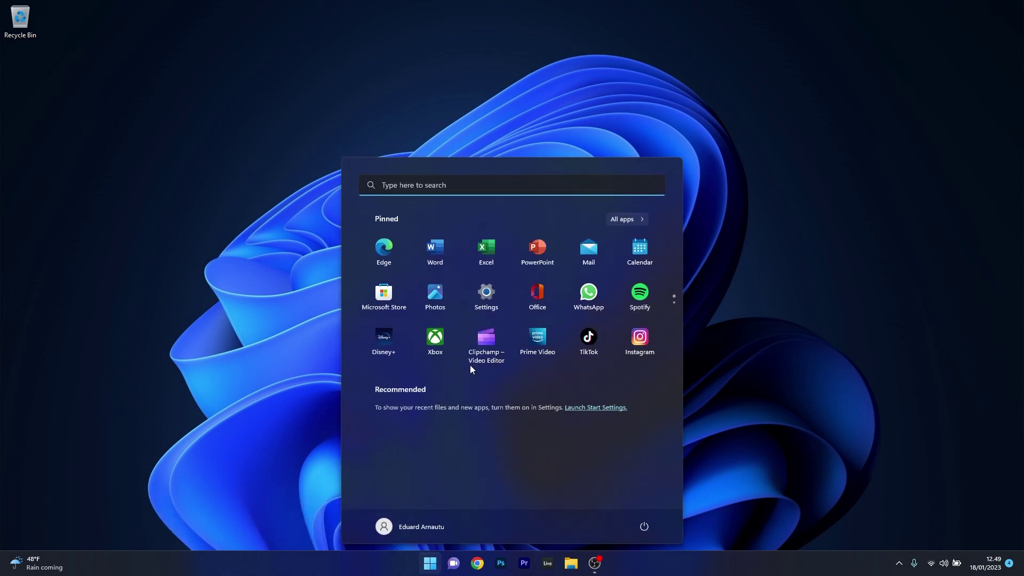
click(486, 292)
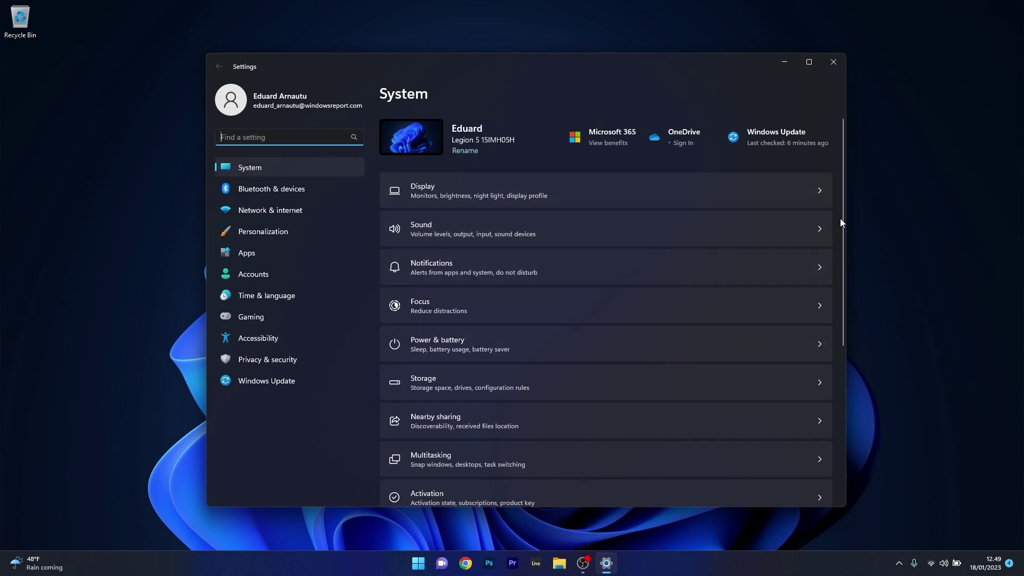
drag(842, 220, 849, 312)
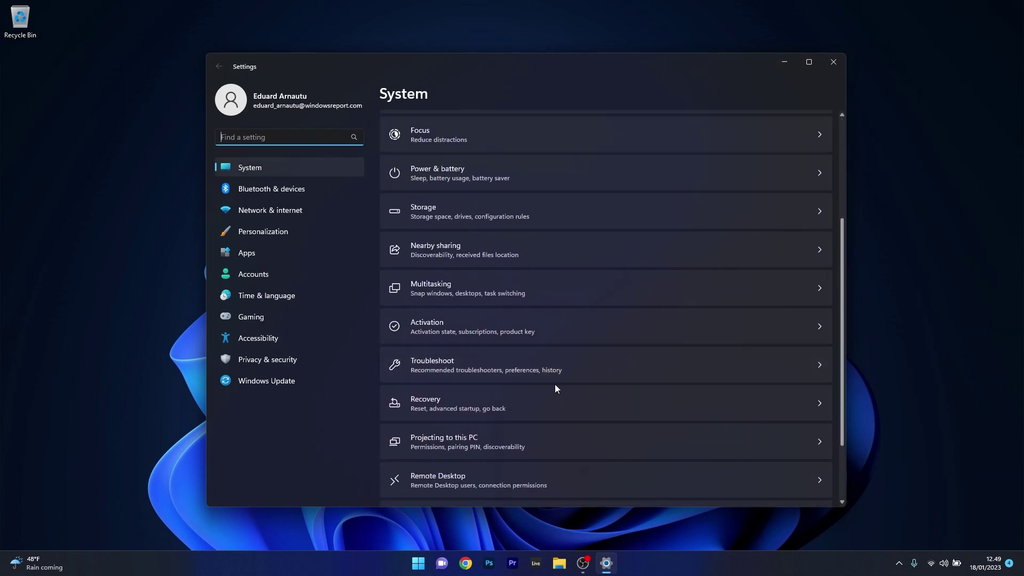
click(765, 371)
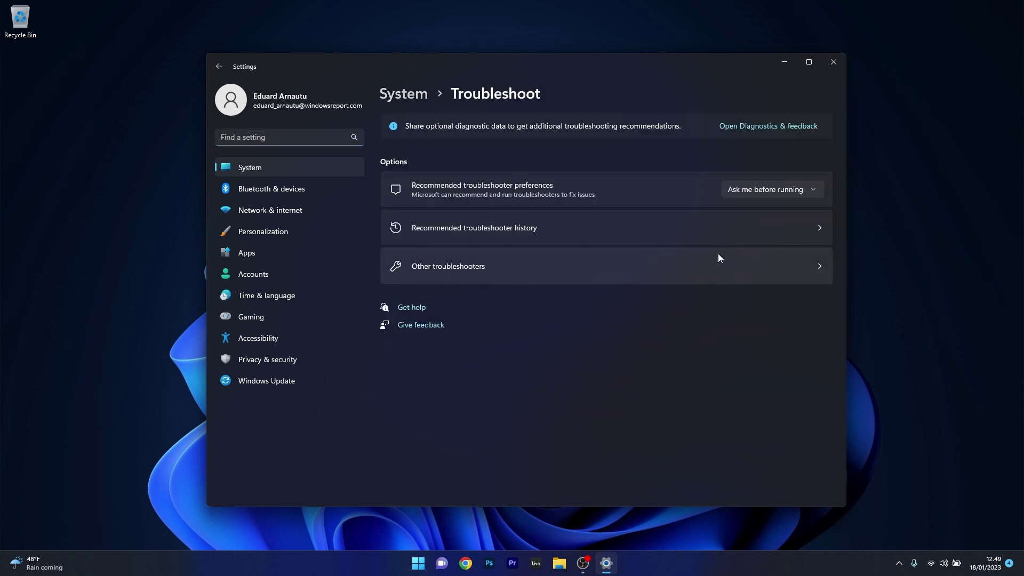
click(754, 276)
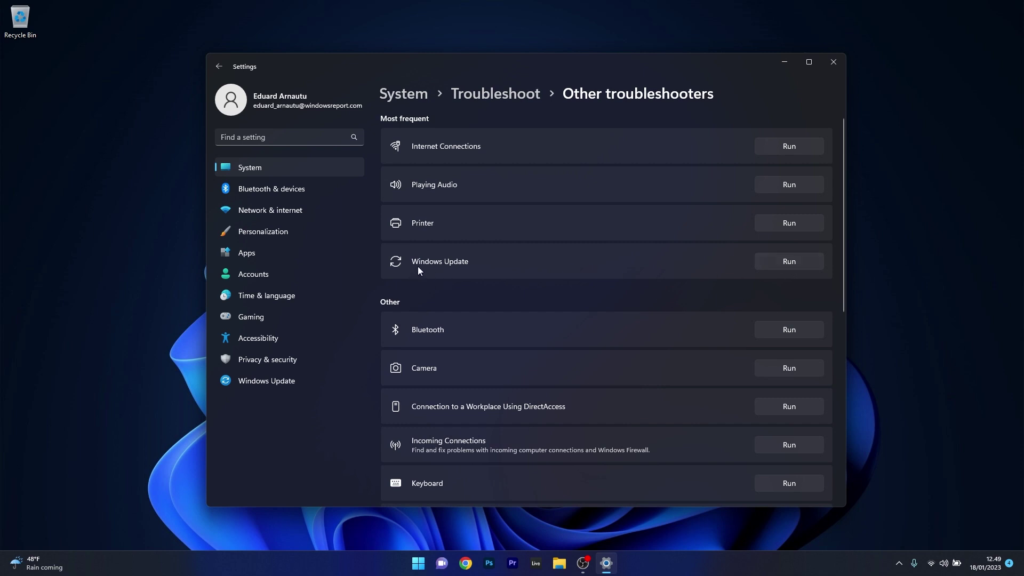
click(788, 267)
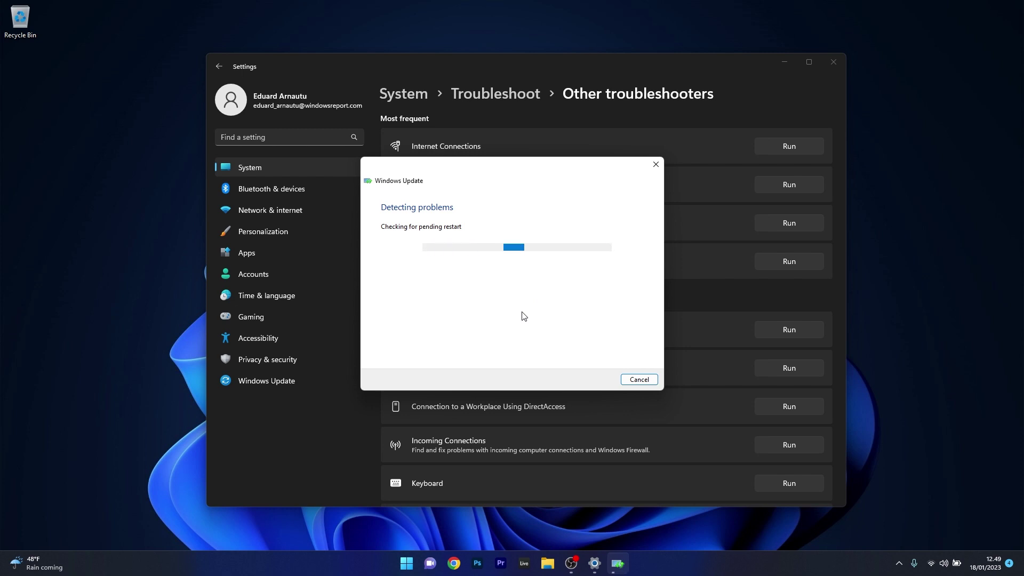
click(639, 380)
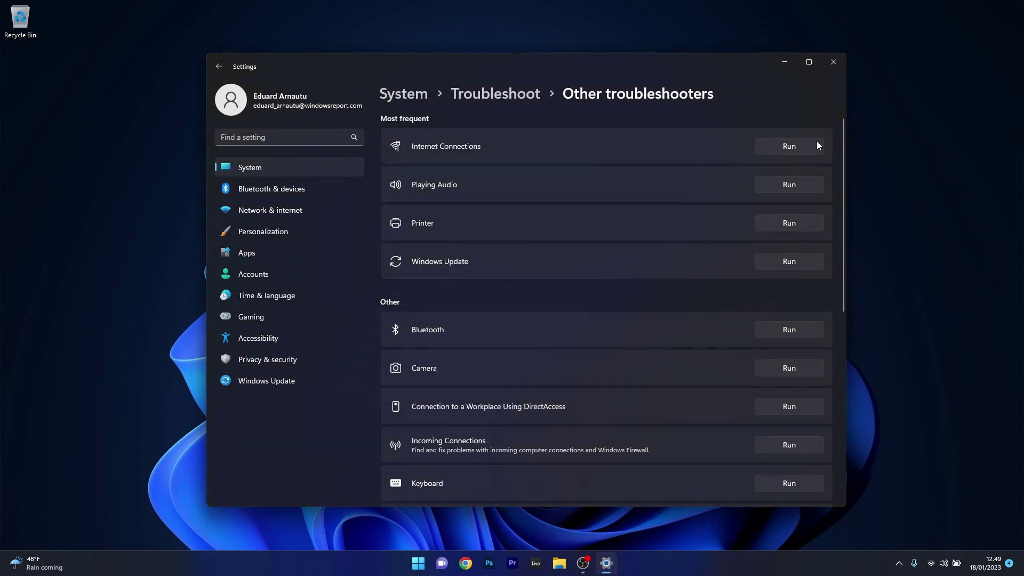
click(834, 63)
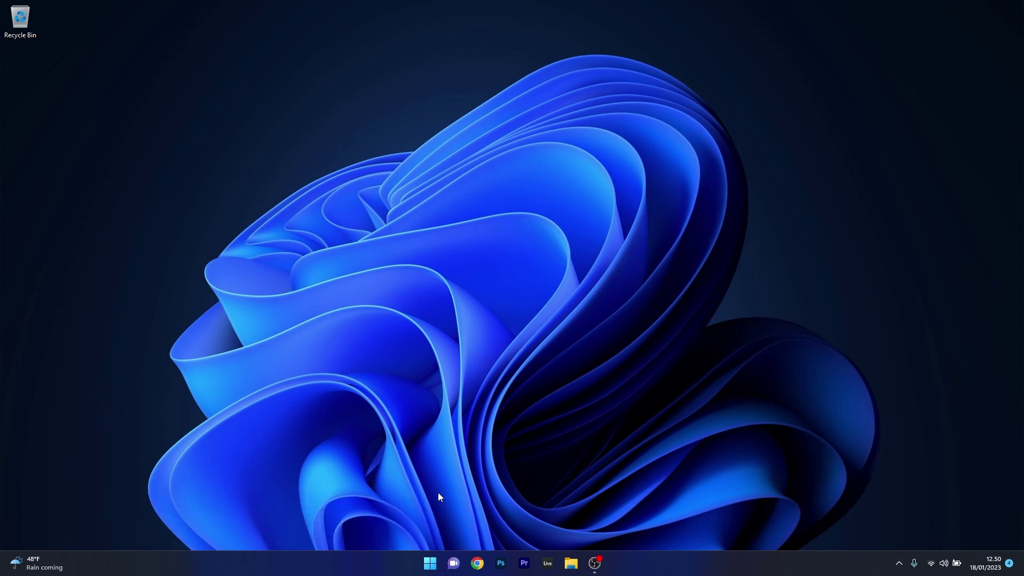
click(428, 569)
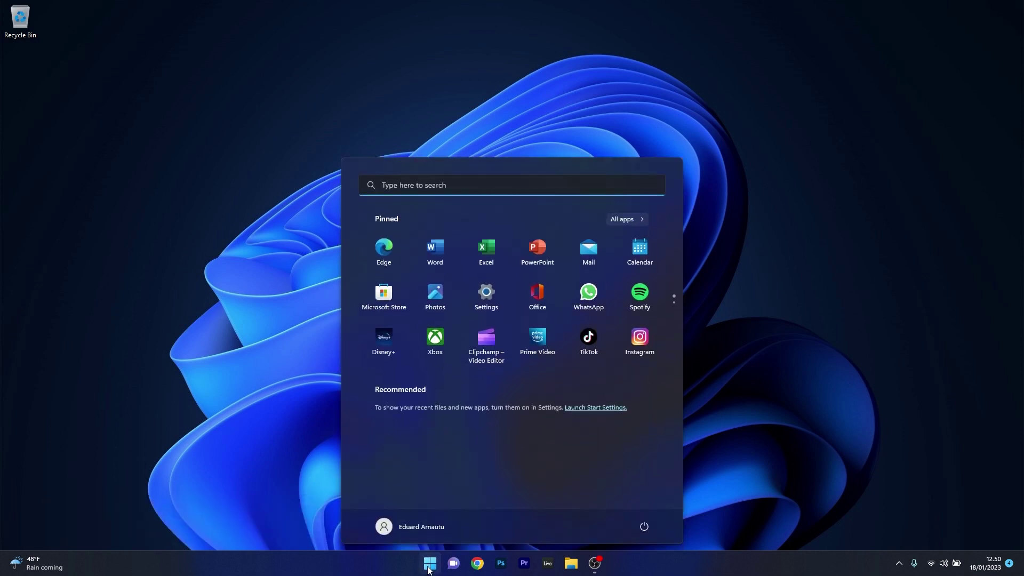
click(494, 289)
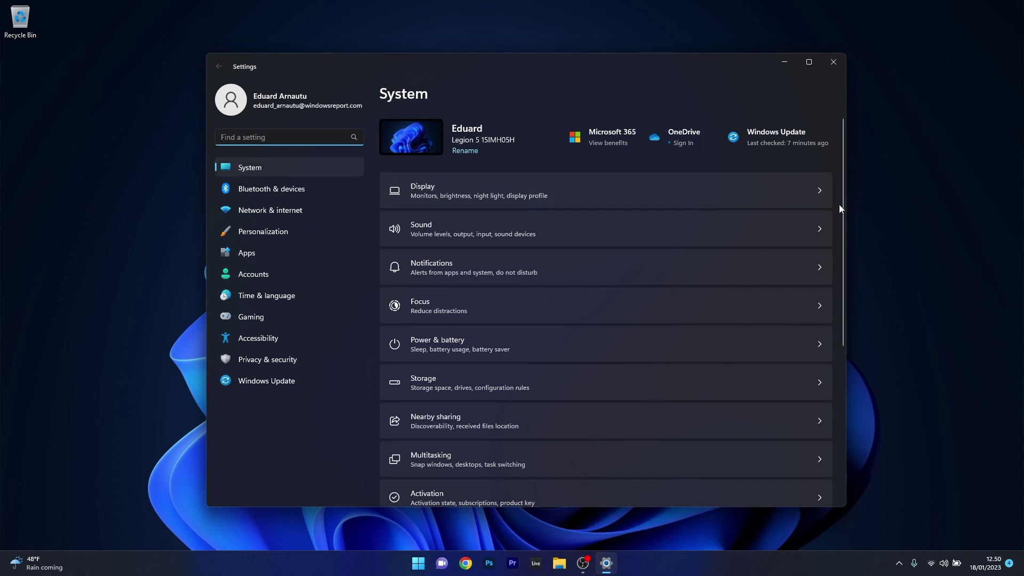
drag(844, 205, 831, 330)
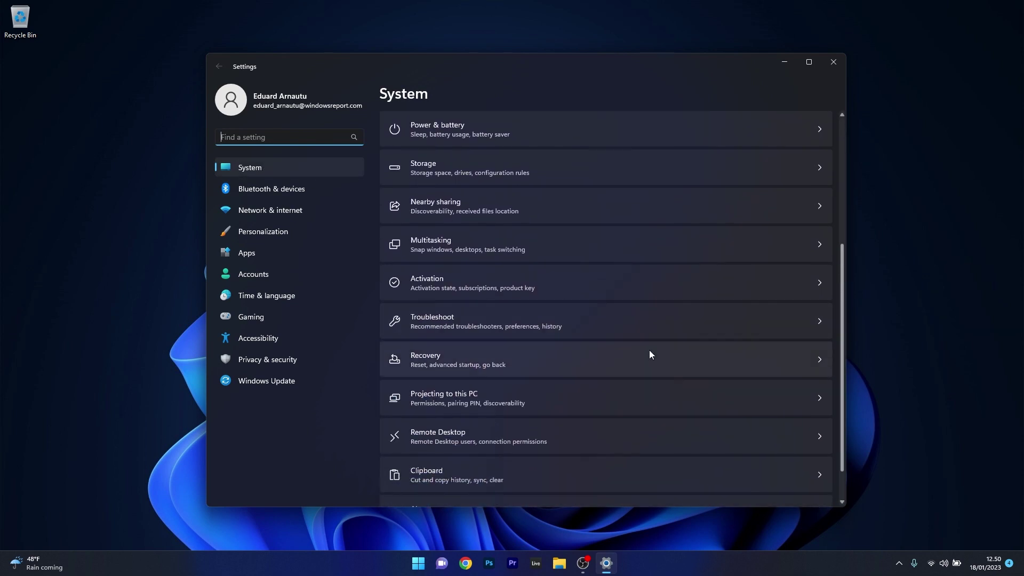
click(753, 362)
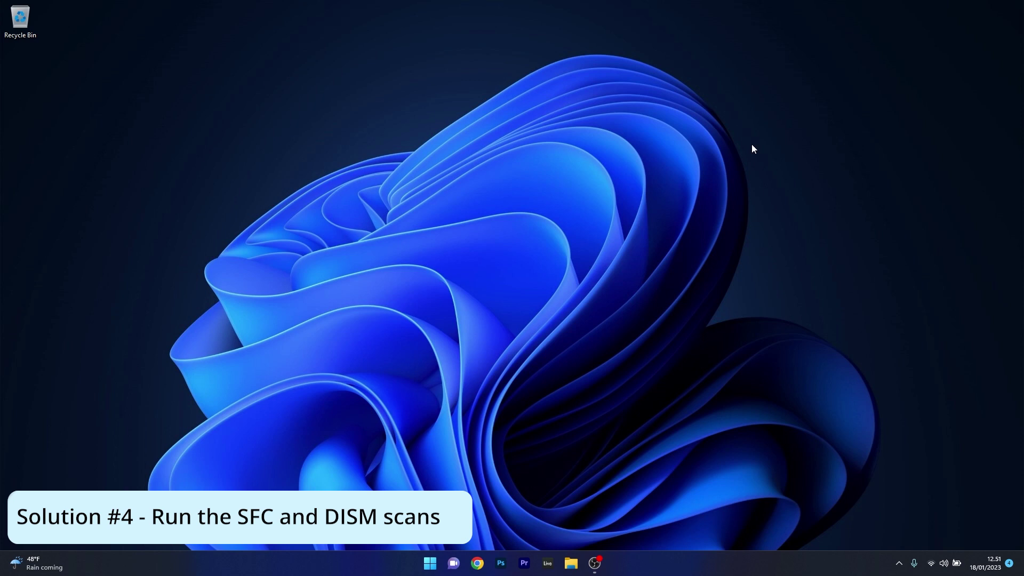
click(432, 570)
text(c)
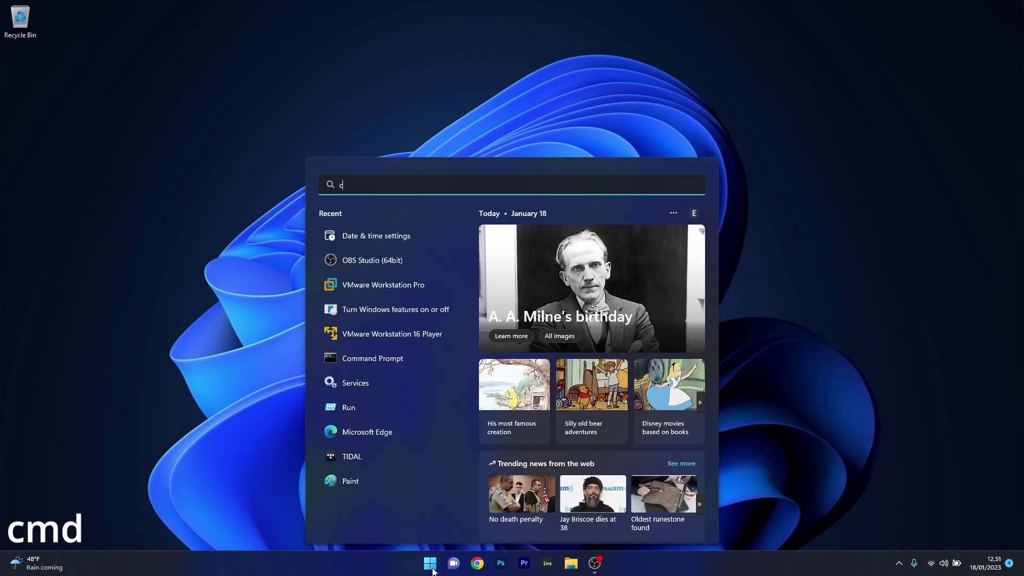
text(md)
right_click(436, 265)
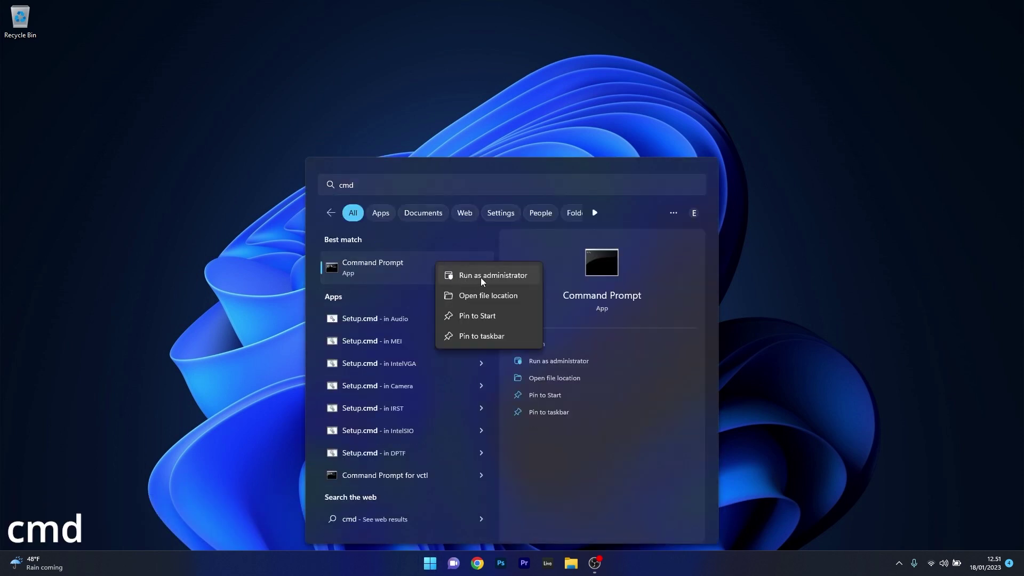
click(526, 277)
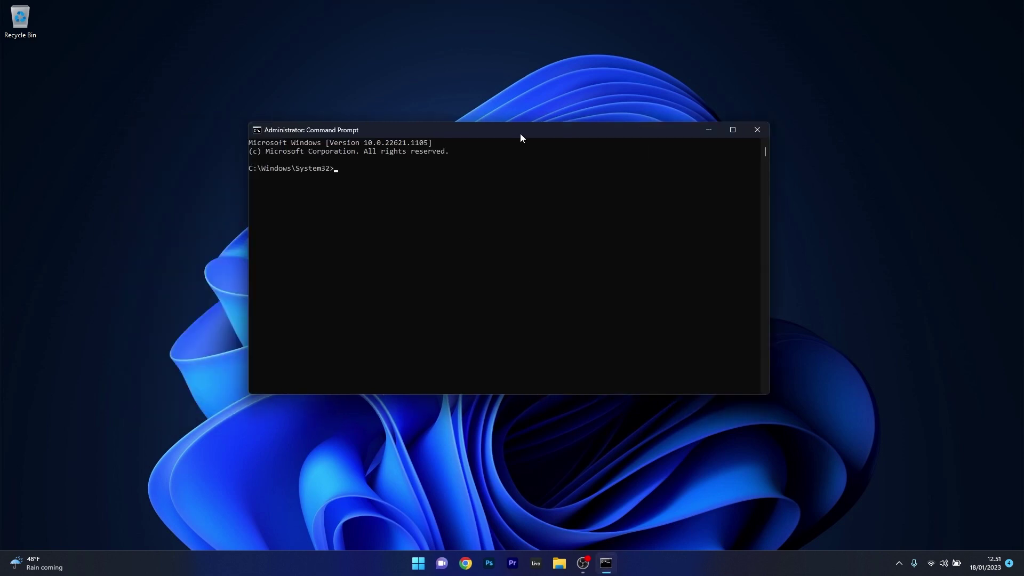
text(sfc /scannow)
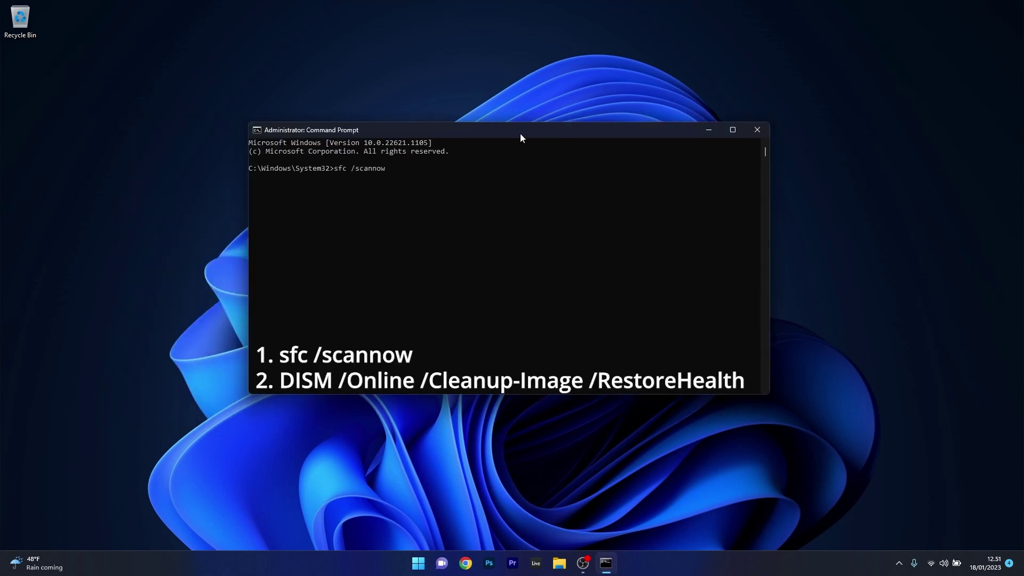
key(Escape)
text(DISM /Online /Cleanup-Image /RestoreHealth)
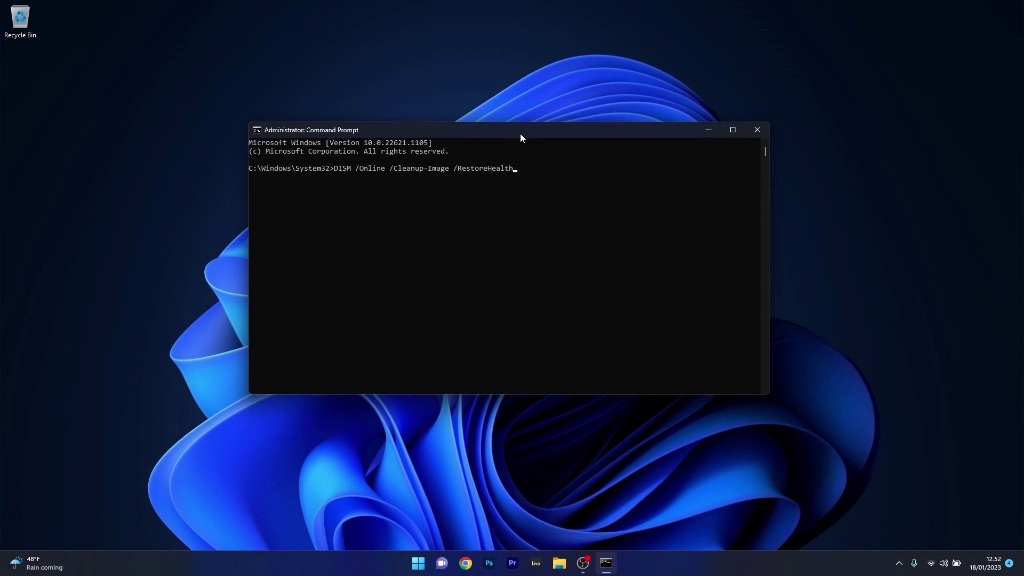
click(763, 132)
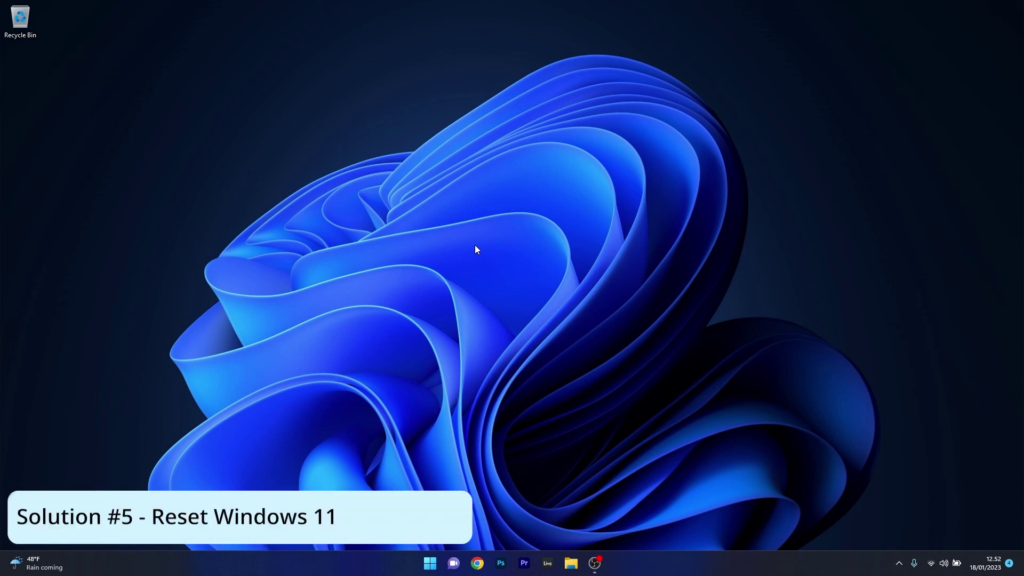
Step: Go to Settings > System > Recovery, start Reset PC, then cancel it
click(430, 563)
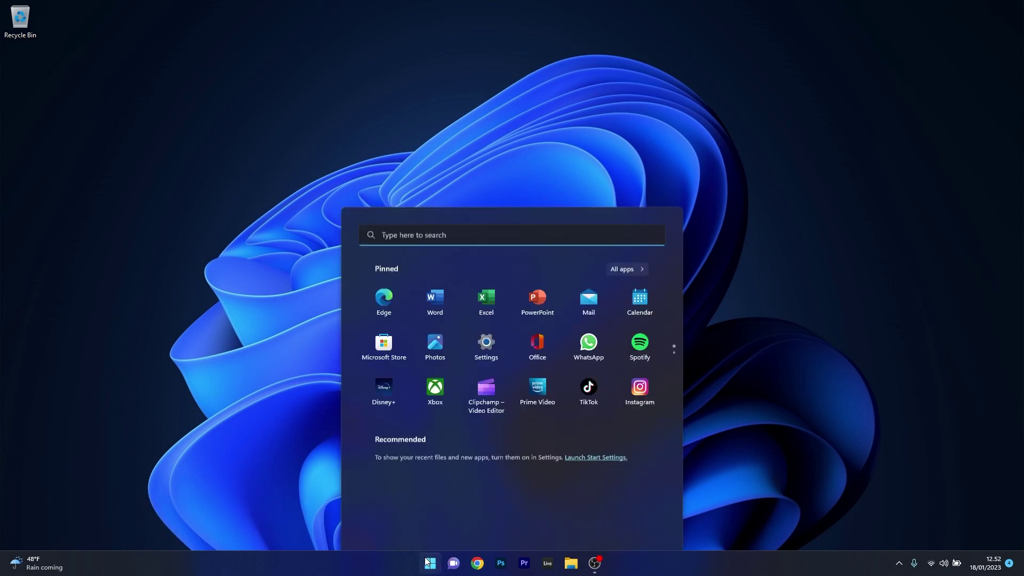
click(487, 294)
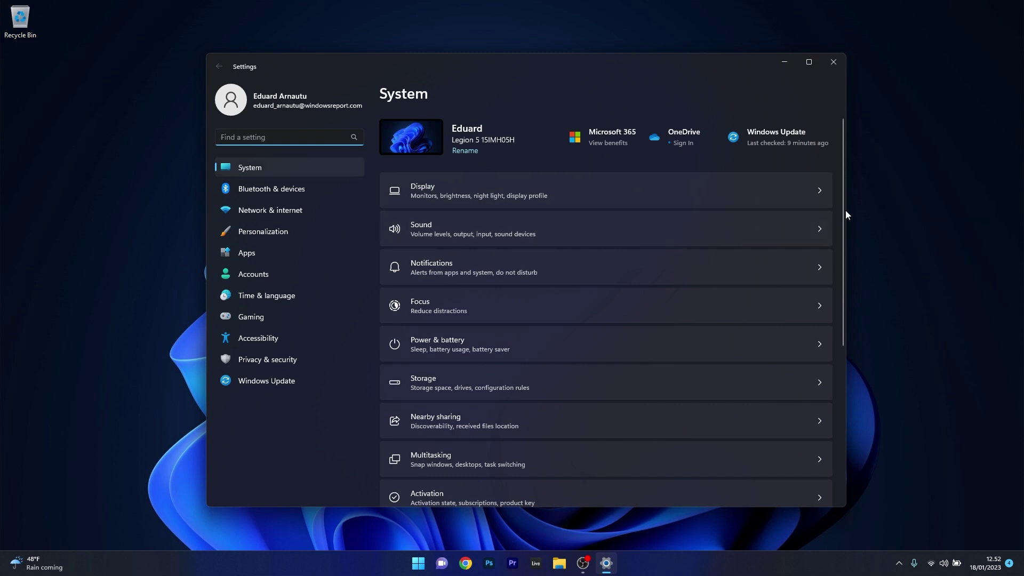
drag(842, 212, 844, 338)
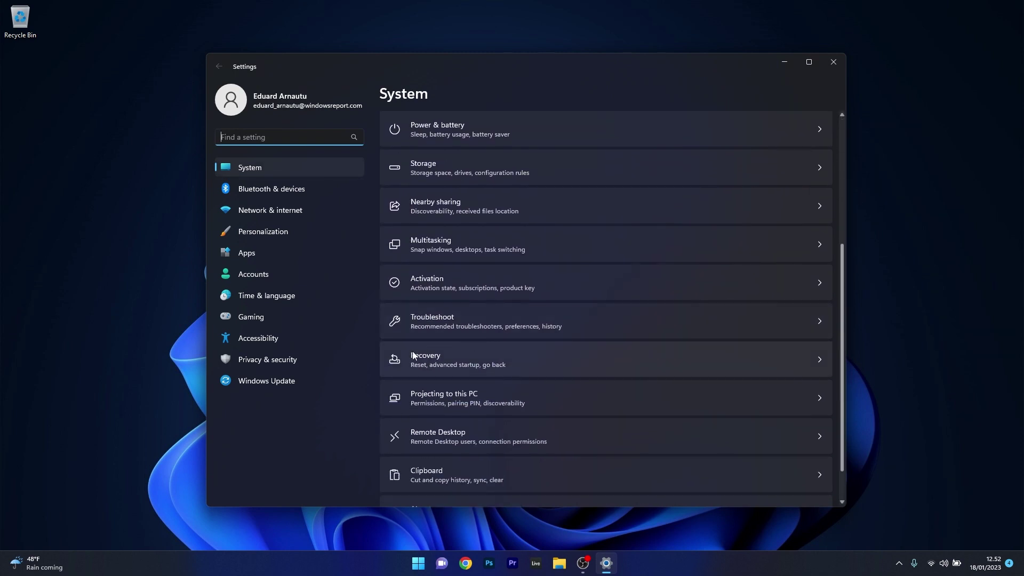
click(784, 365)
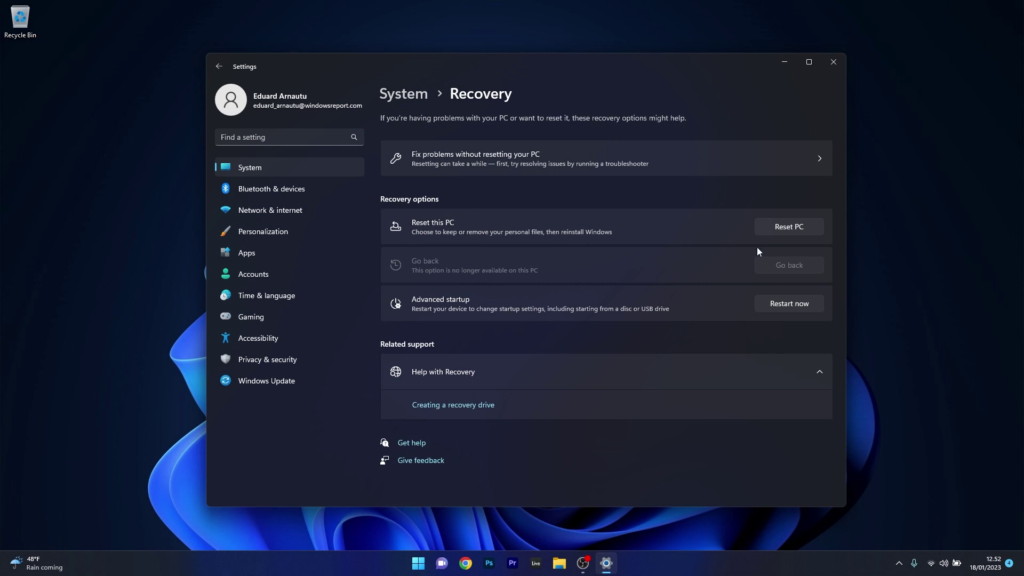
click(794, 226)
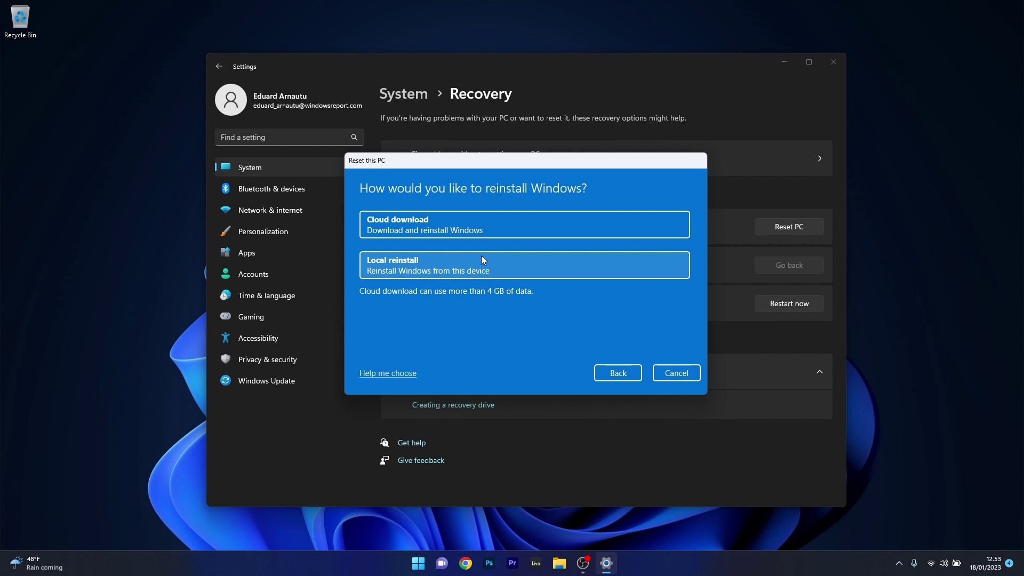
click(673, 373)
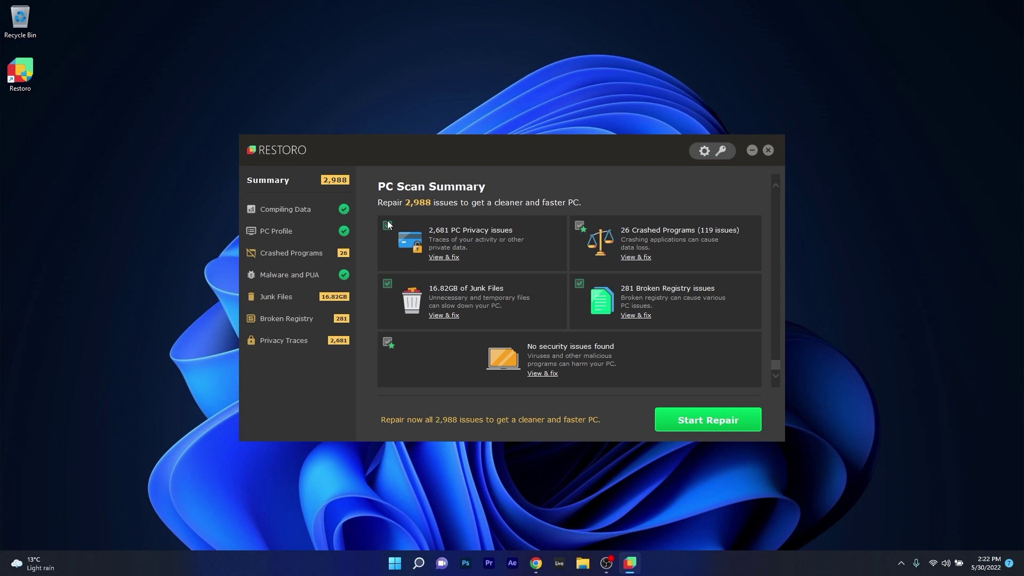
scroll(435, 363, up, 2)
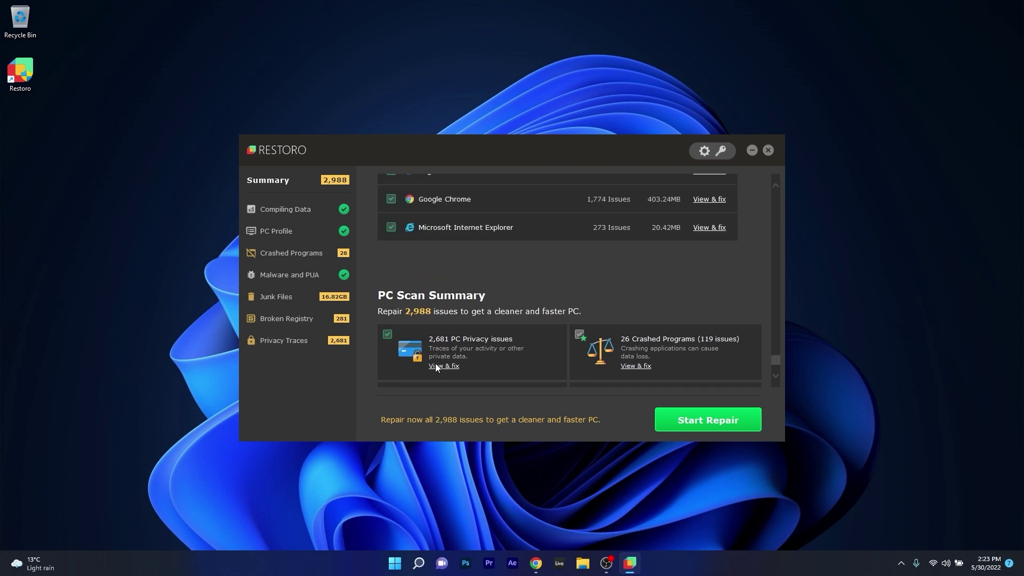
scroll(435, 366, up, 4)
drag(773, 354, 777, 186)
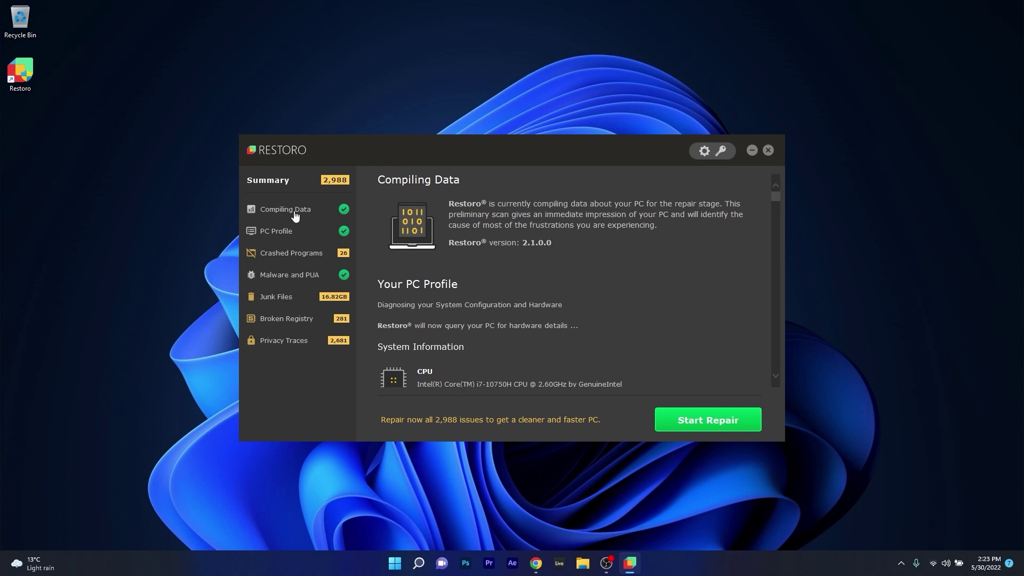
click(284, 231)
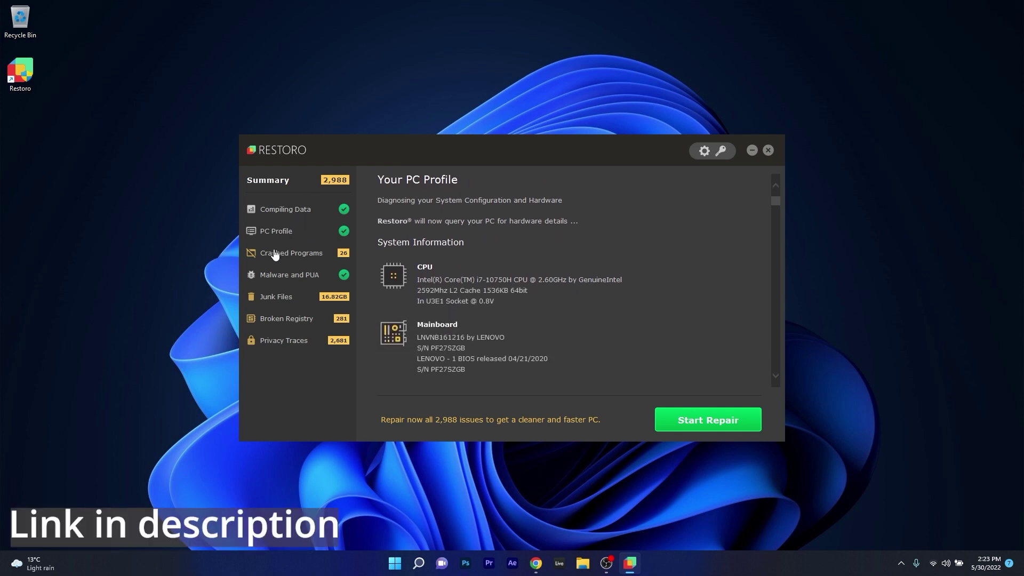